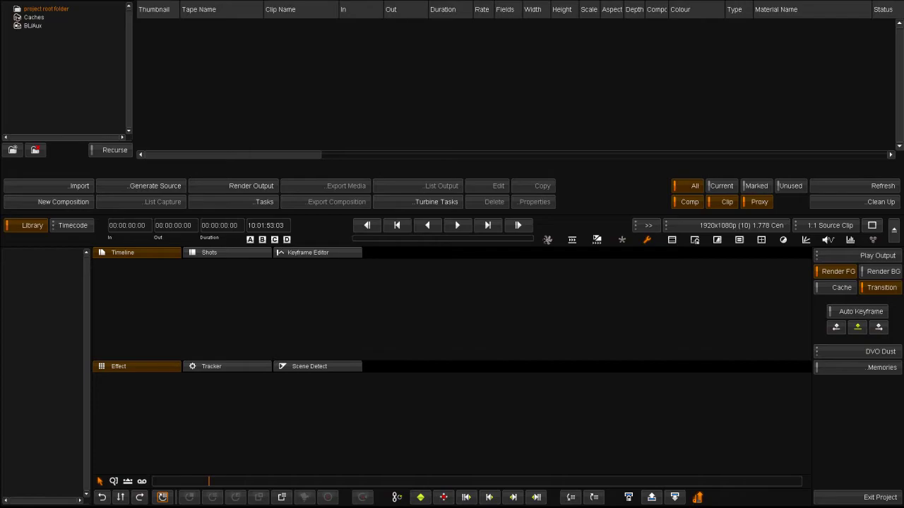
- Browse the import browser to the Scans > Sherlock_Ep1_UK folder
{"action": "left_click", "coordinate": [72, 188]}
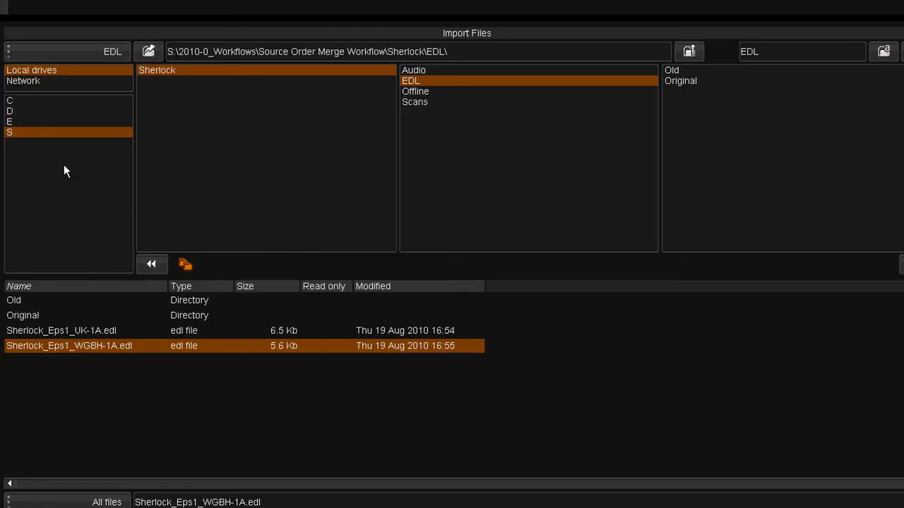
{"action": "left_click", "coordinate": [413, 101]}
{"action": "left_click", "coordinate": [712, 73]}
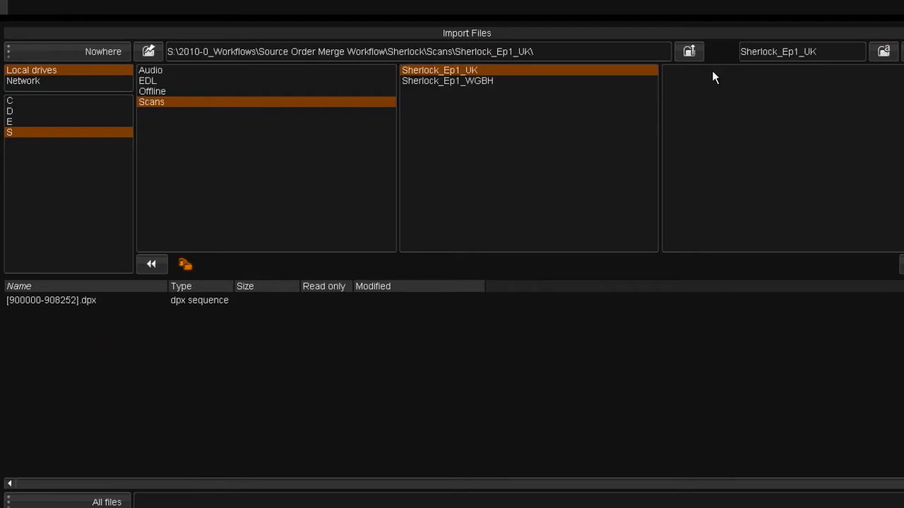
{"action": "left_click", "coordinate": [432, 81]}
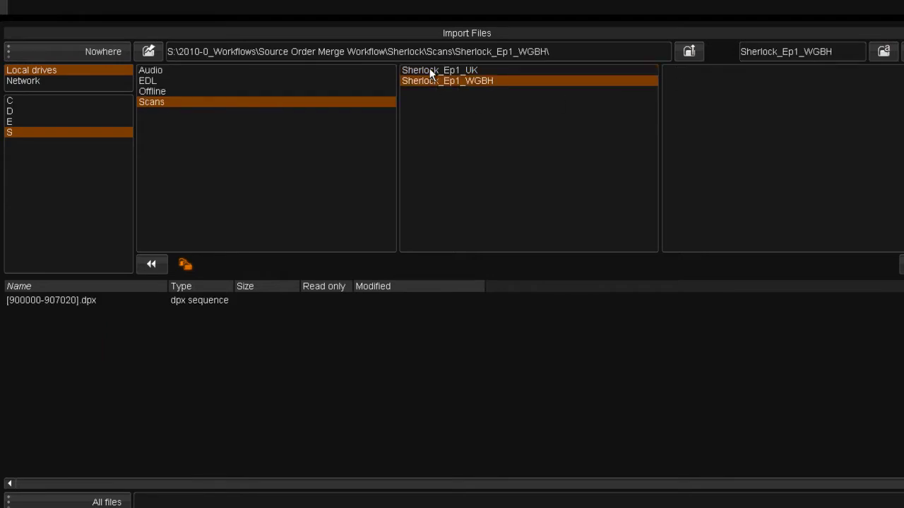
{"action": "left_click", "coordinate": [430, 69]}
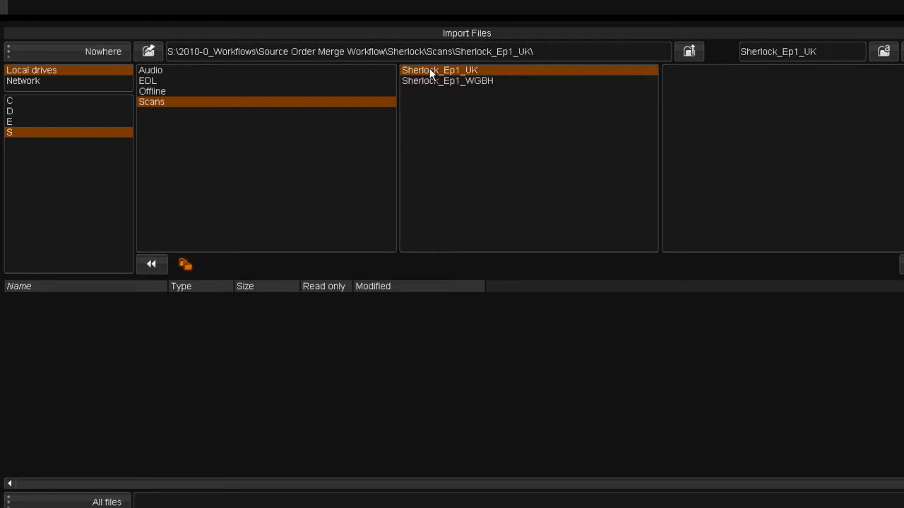
{"action": "left_click", "coordinate": [71, 302]}
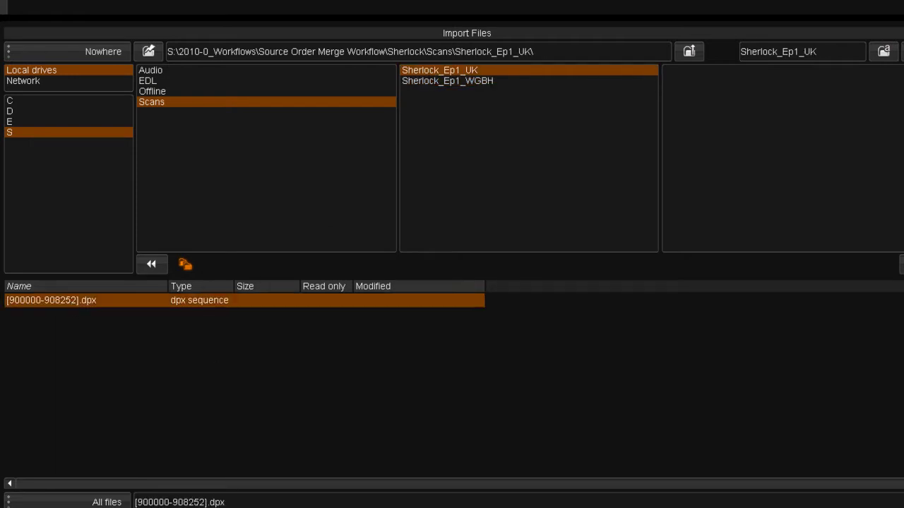
{"action": "right_click", "coordinate": [376, 397]}
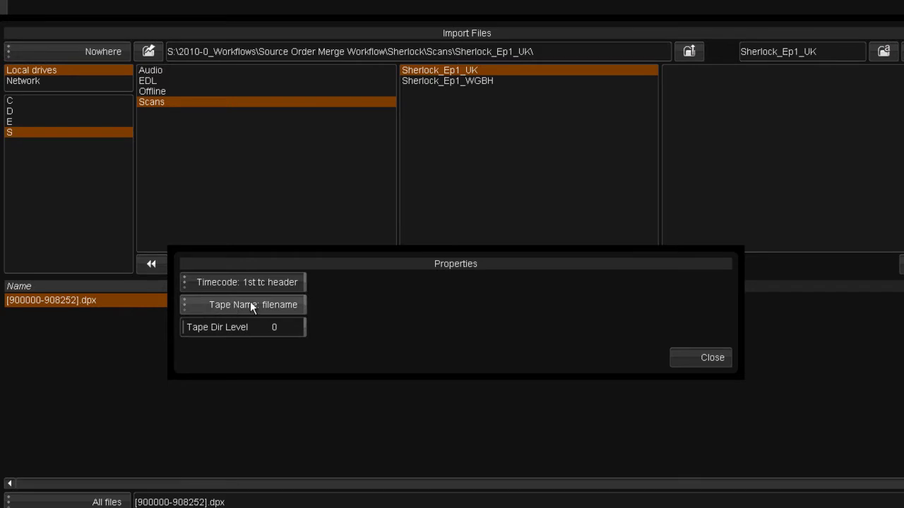
{"action": "left_click", "coordinate": [692, 362]}
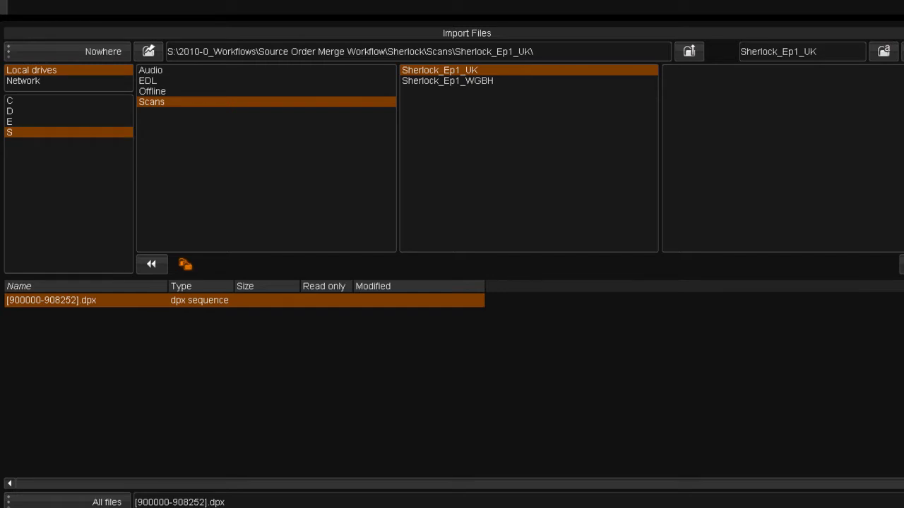
- Import the Sherlock_Ep1_WGBH dpx sequence and select the UK clip in the library
{"action": "left_click", "coordinate": [441, 81]}
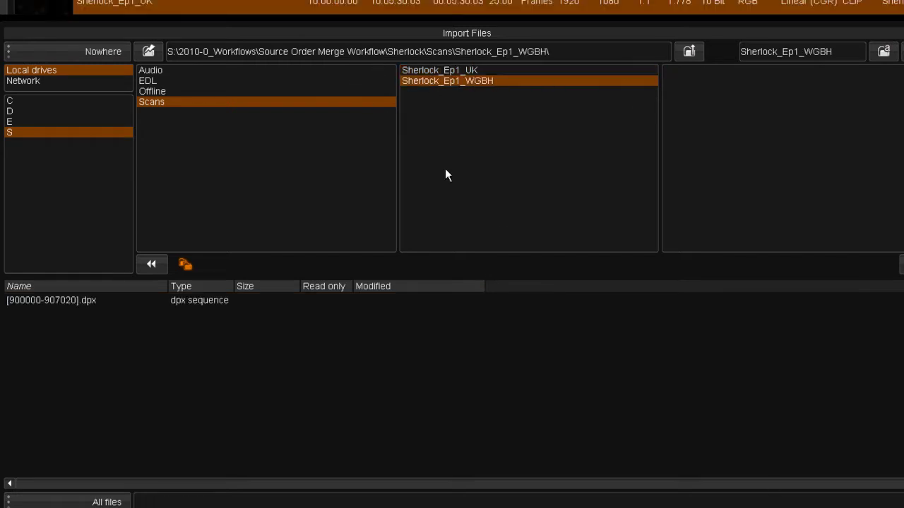
{"action": "left_click", "coordinate": [72, 300]}
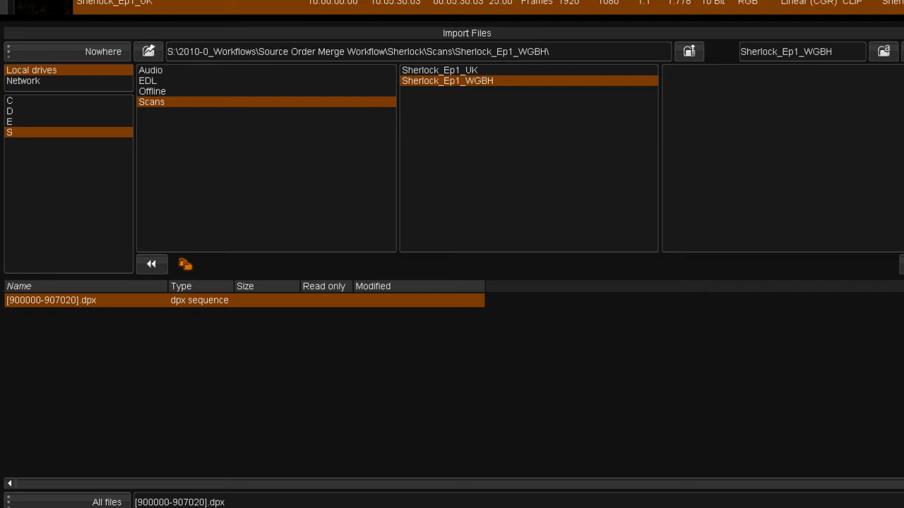
{"action": "key", "text": "Return"}
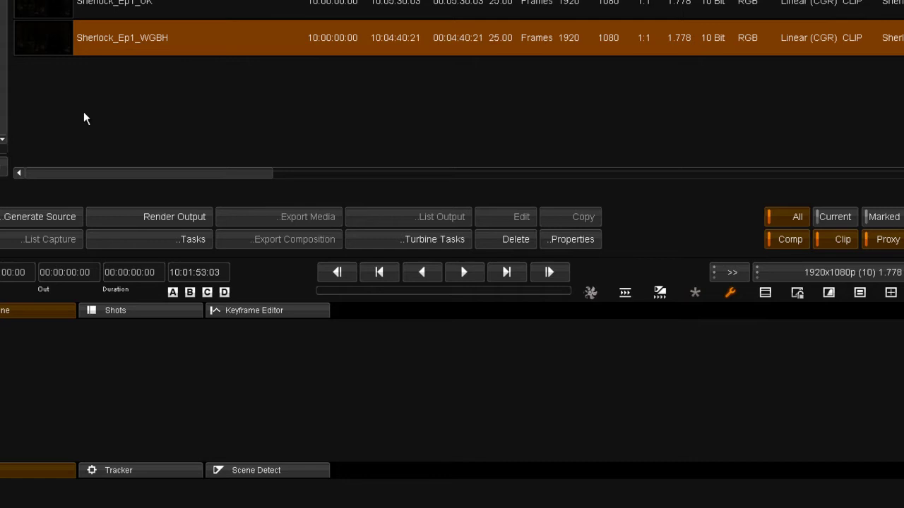
{"action": "left_click", "coordinate": [41, 2]}
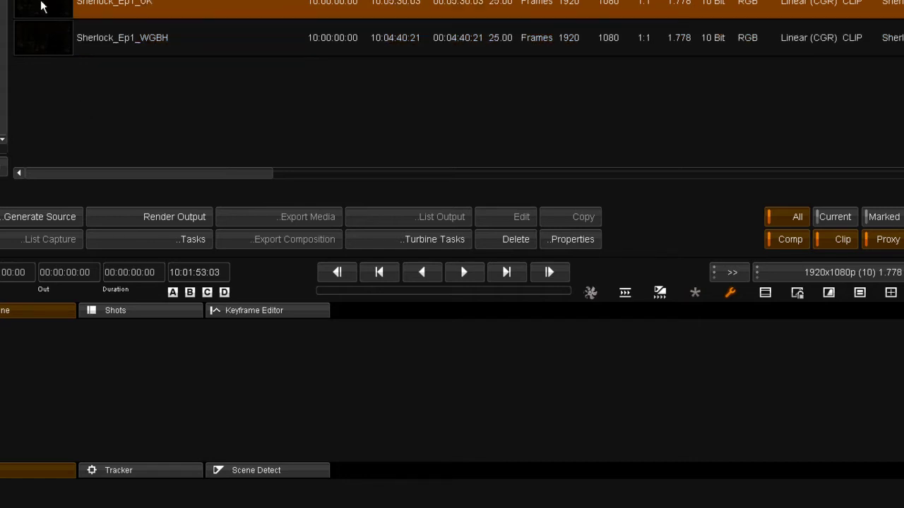
- From the saved EDL location, select Sherlock_Eps1_UK-1A.edl in the import browser
{"action": "left_click", "coordinate": [55, 35]}
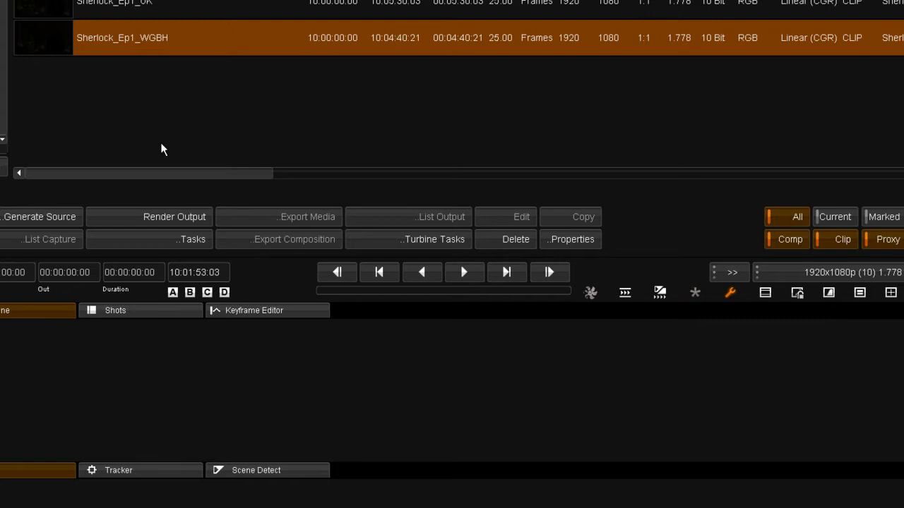
{"action": "key", "text": "ctrl+i"}
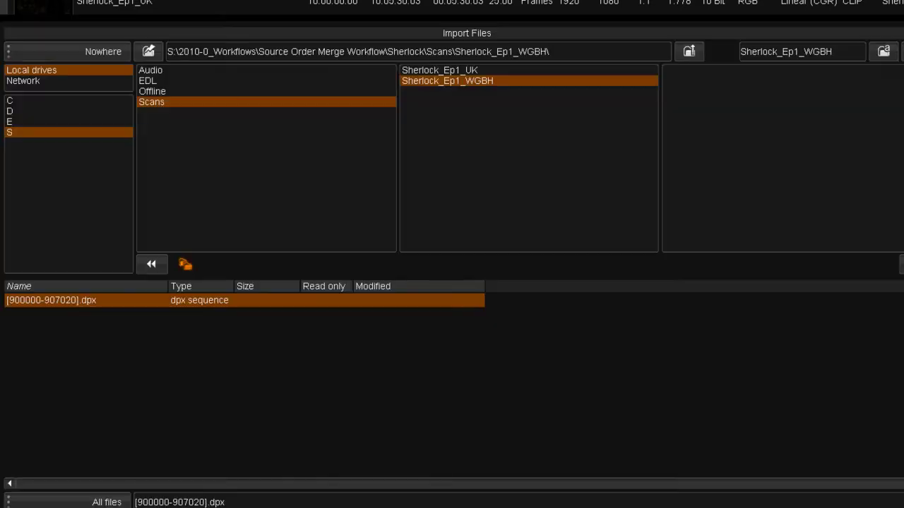
{"action": "left_click", "coordinate": [17, 122]}
{"action": "left_click", "coordinate": [17, 132]}
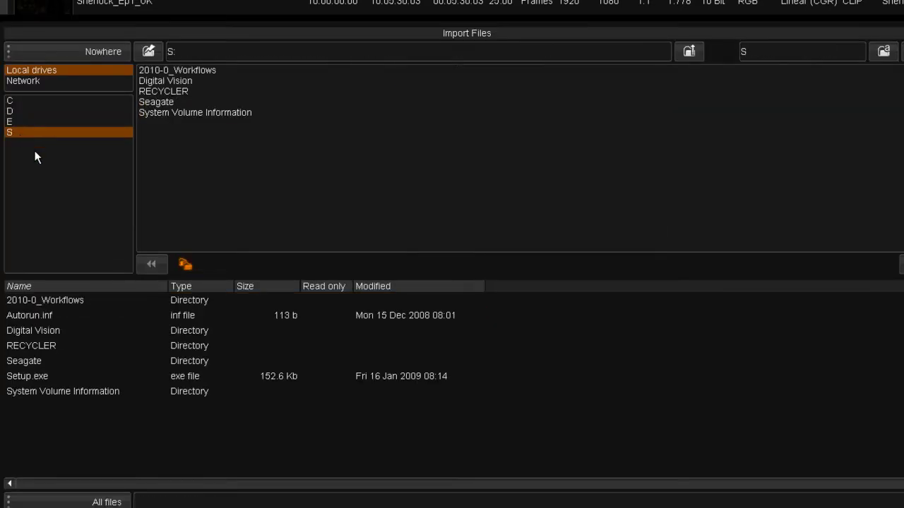
{"action": "left_click", "coordinate": [67, 51]}
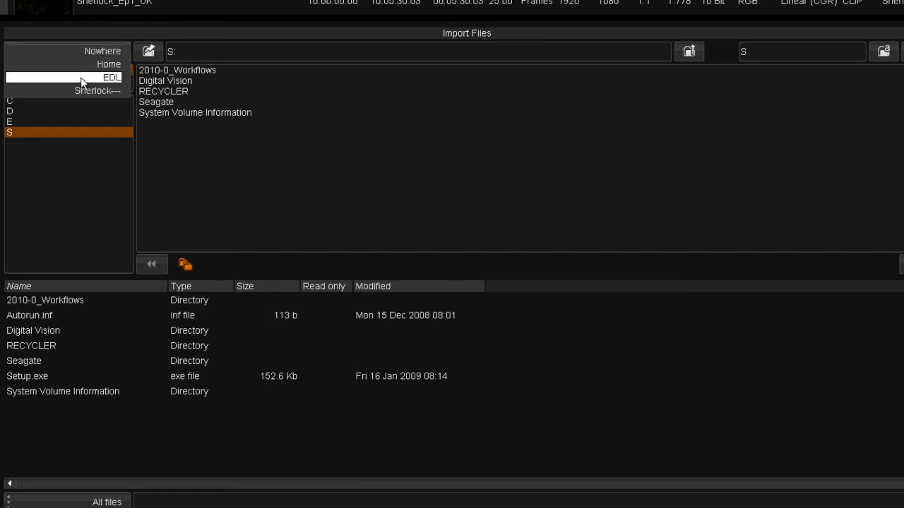
{"action": "left_click", "coordinate": [79, 81]}
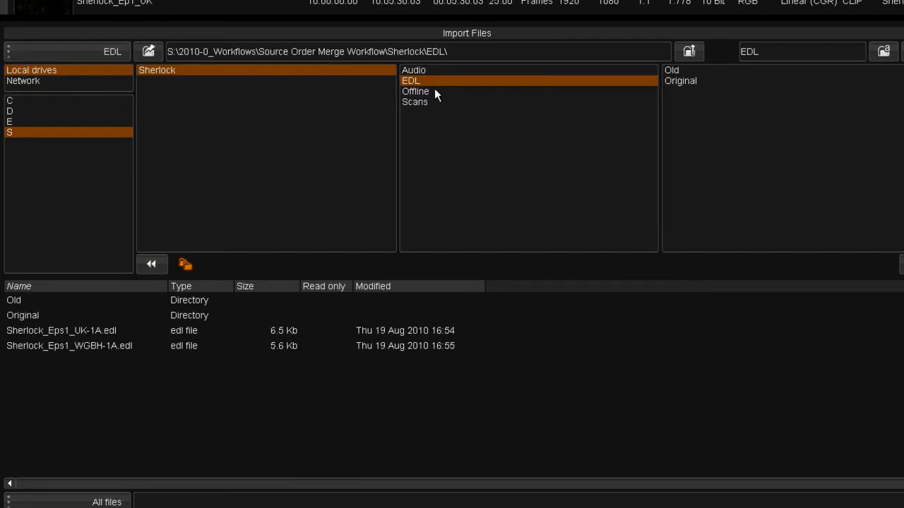
{"action": "left_click", "coordinate": [433, 91]}
{"action": "left_click", "coordinate": [432, 81]}
{"action": "left_click", "coordinate": [51, 331]}
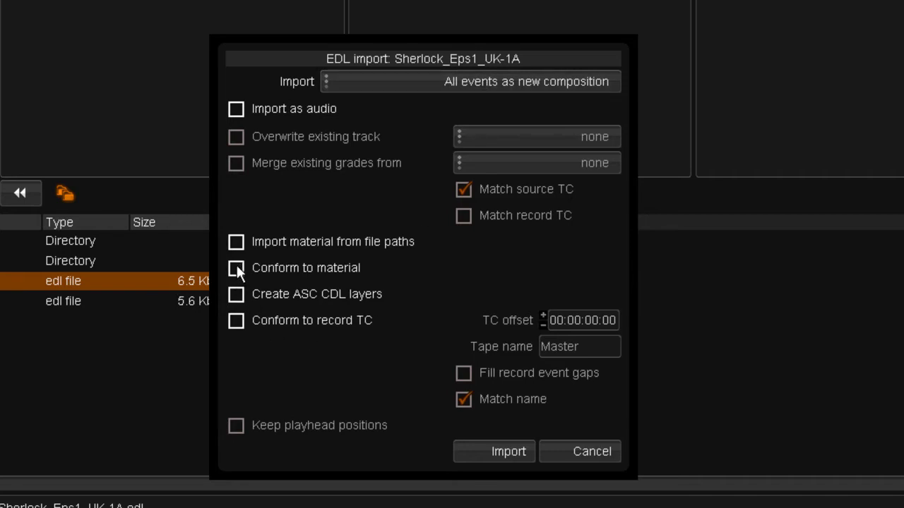
- Enable Conform to record TC and set the EDL tape name to Sherlock_Ep1_UK
{"action": "left_click", "coordinate": [235, 320]}
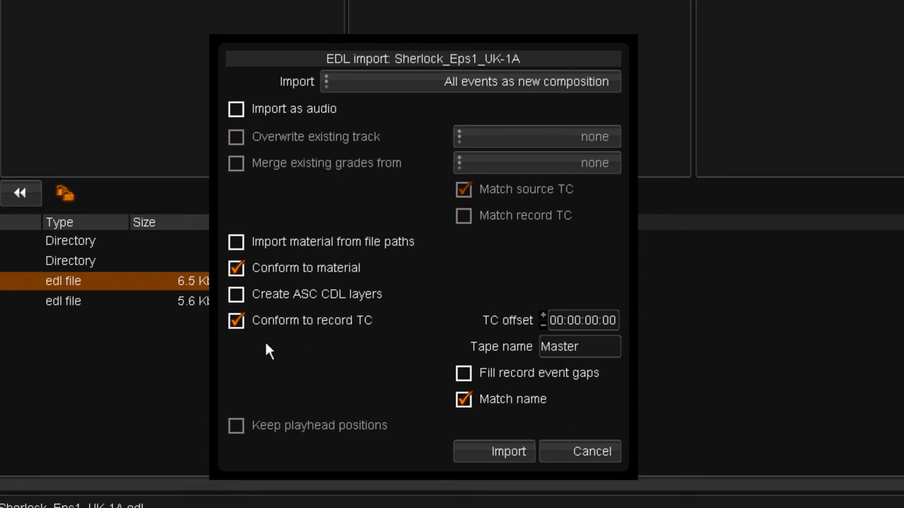
{"action": "left_click_drag", "start_coordinate": [593, 345], "coordinate": [465, 345]}
{"action": "key", "text": "ctrl+v"}
{"action": "key", "text": "BackSpace"}
{"action": "type", "text": "UK"}
{"action": "key", "text": "Return"}
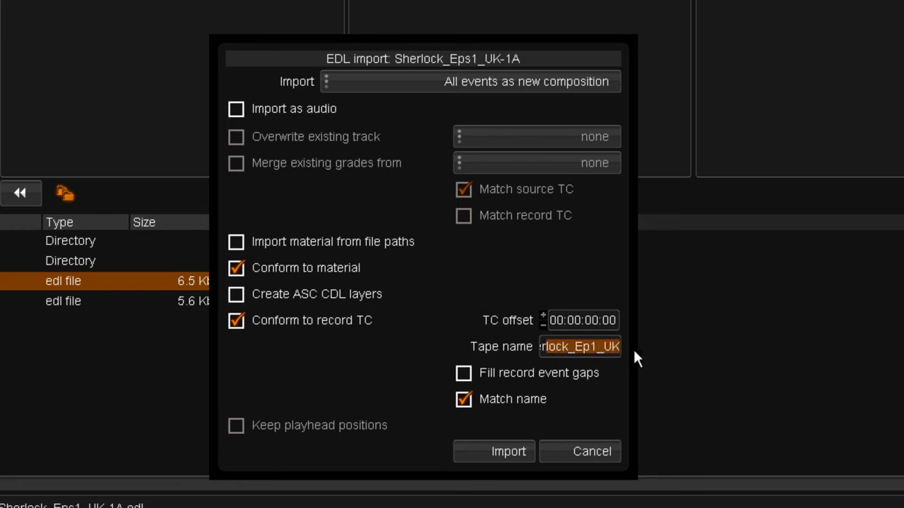
- Run the UK EDL import, close the browser and jump to a later shot
{"action": "left_click", "coordinate": [511, 454]}
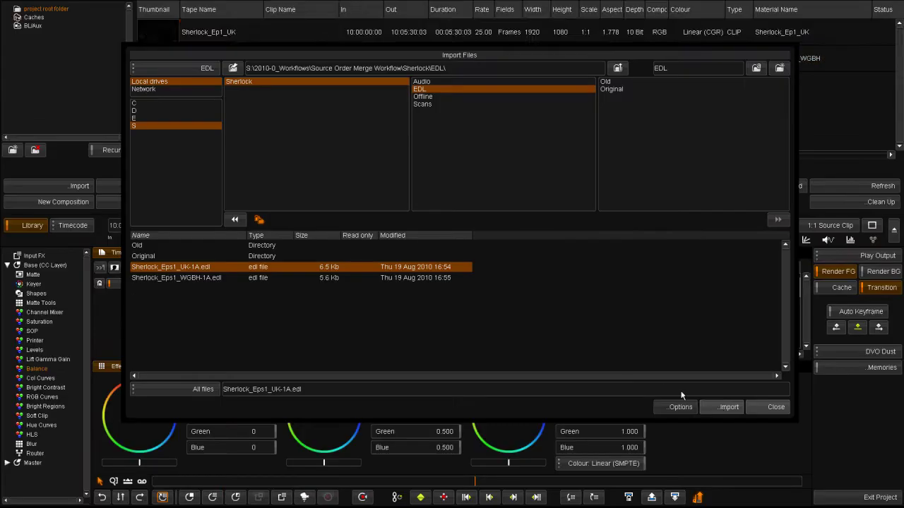
{"action": "left_click", "coordinate": [759, 408]}
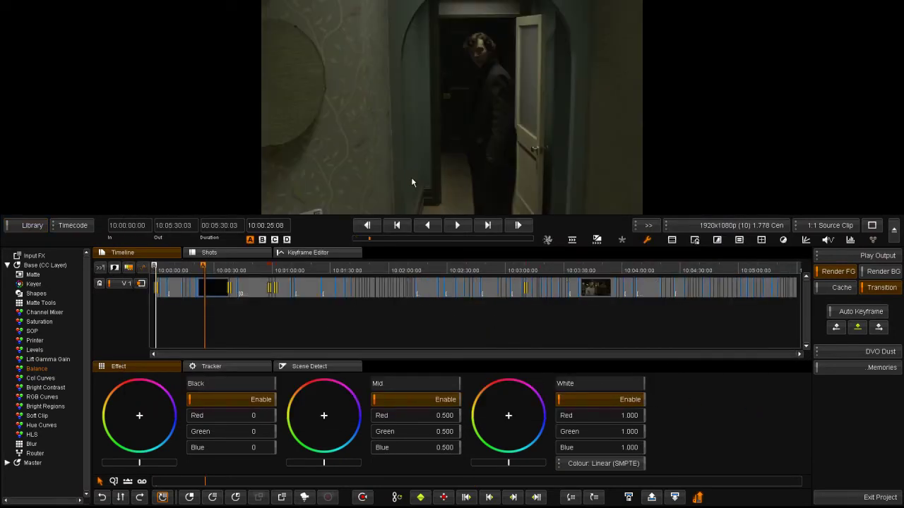
{"action": "left_click", "coordinate": [303, 272]}
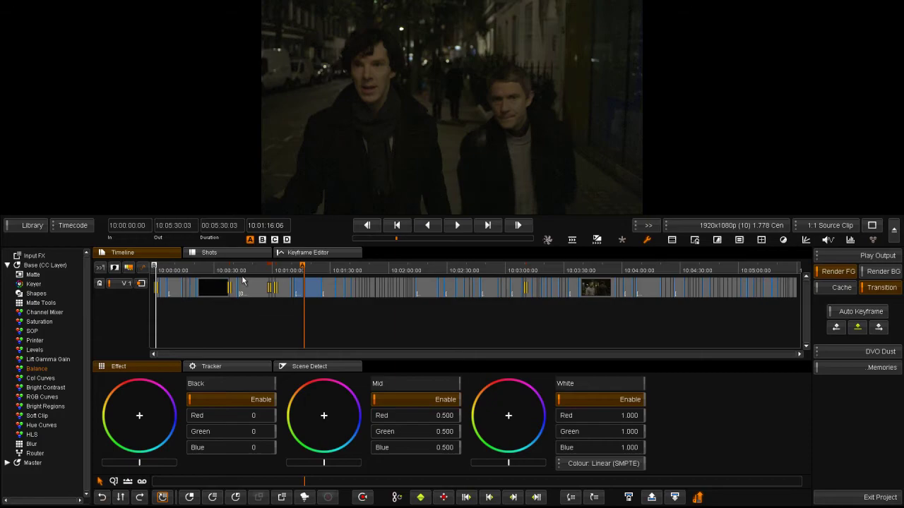
- Zoom in on the shot info overlay and scrub back to around 10:00:10
{"action": "scroll", "coordinate": [354, 274], "scroll_direction": "up", "scroll_amount": 3}
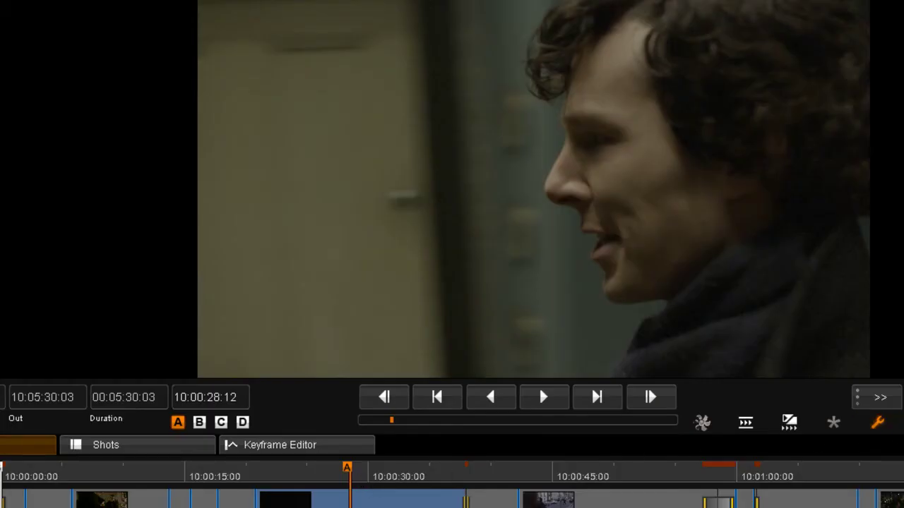
{"action": "scroll", "coordinate": [244, 75], "scroll_direction": "up", "scroll_amount": 5}
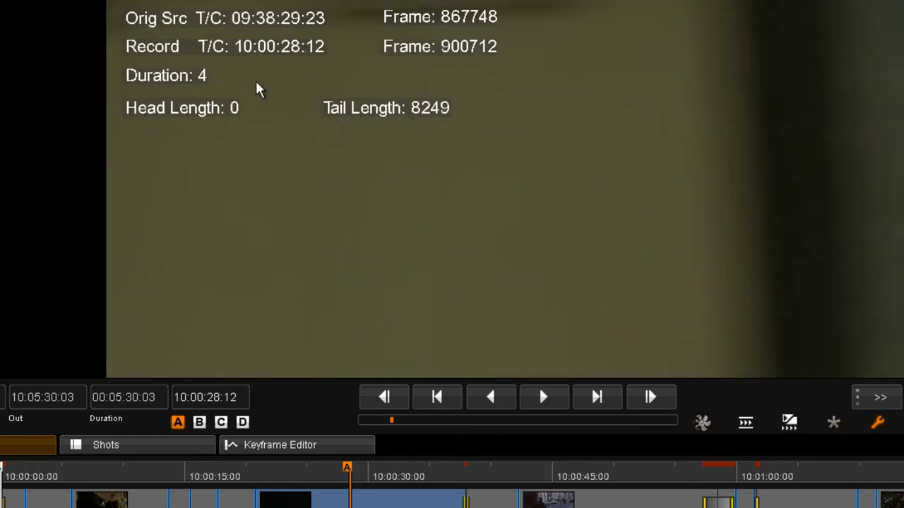
{"action": "scroll", "coordinate": [256, 80], "scroll_direction": "up", "scroll_amount": 2}
{"action": "left_click_drag", "start_coordinate": [252, 89], "coordinate": [259, 303]}
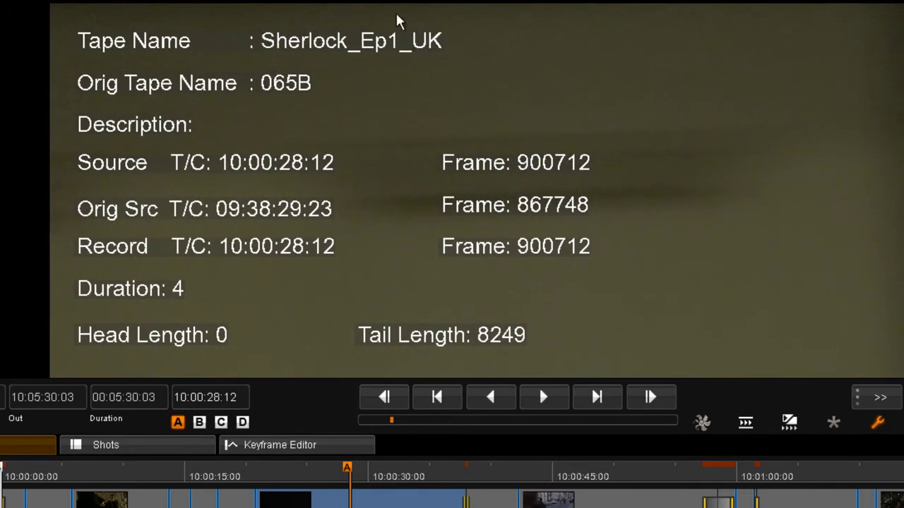
{"action": "left_click_drag", "start_coordinate": [221, 473], "coordinate": [209, 479]}
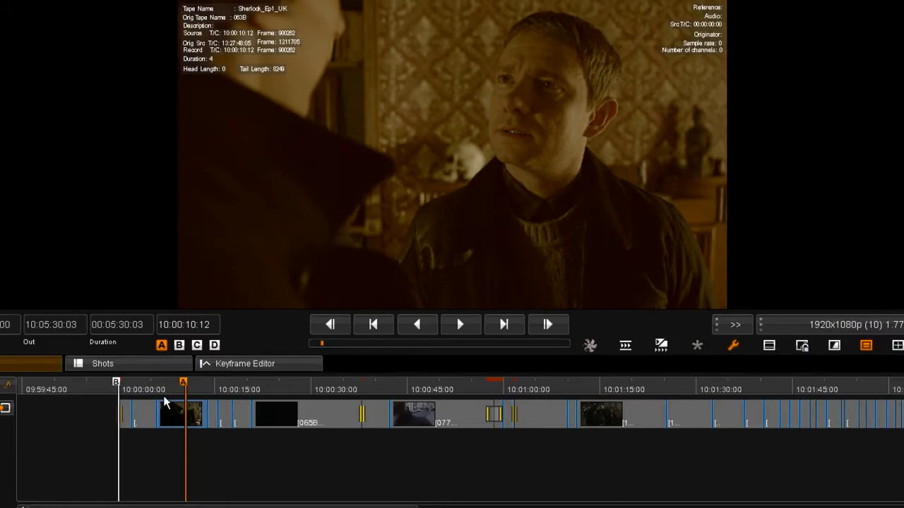
- Move the playhead onto the taxi shot at 10:00:49:12
{"action": "left_click", "coordinate": [239, 472]}
{"action": "left_click", "coordinate": [437, 389]}
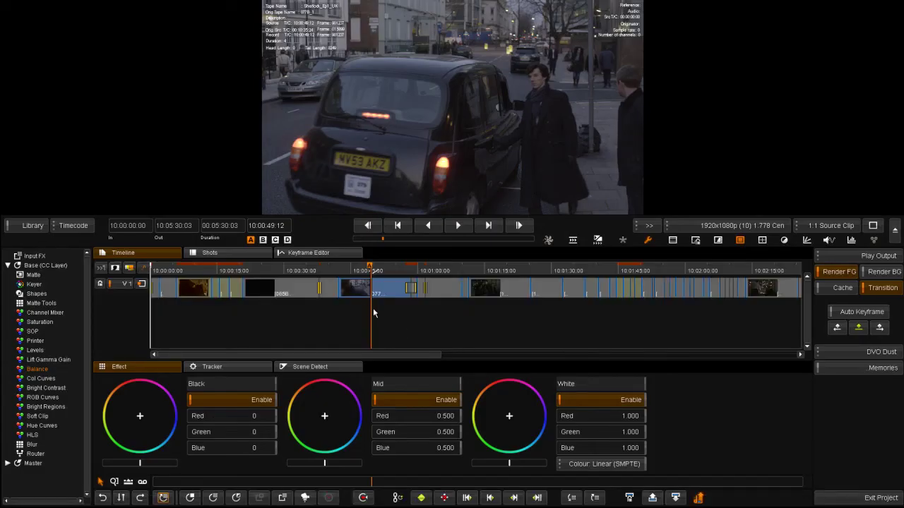
- Give the taxi shot a dynamic Mid grade from purple to blue (R 0.402, G 0.490, B 0.598)
{"action": "left_click", "coordinate": [393, 270]}
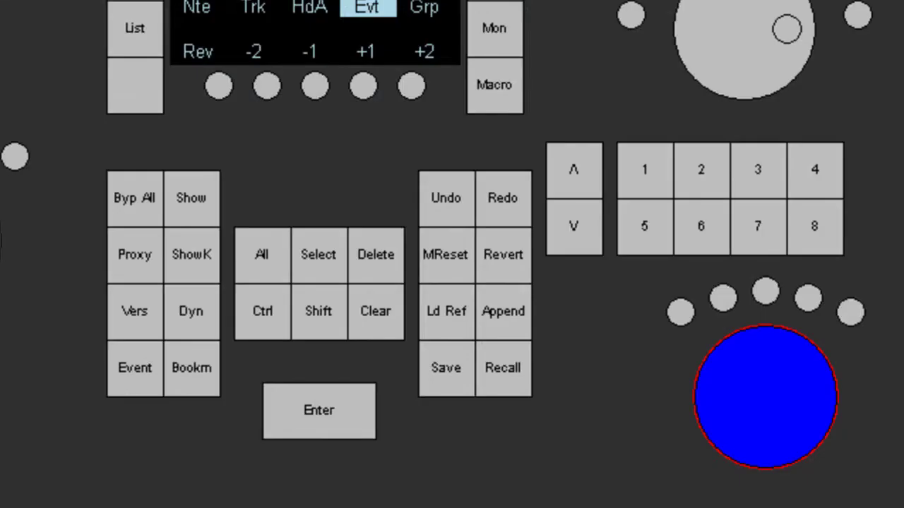
{"action": "left_click", "coordinate": [205, 316]}
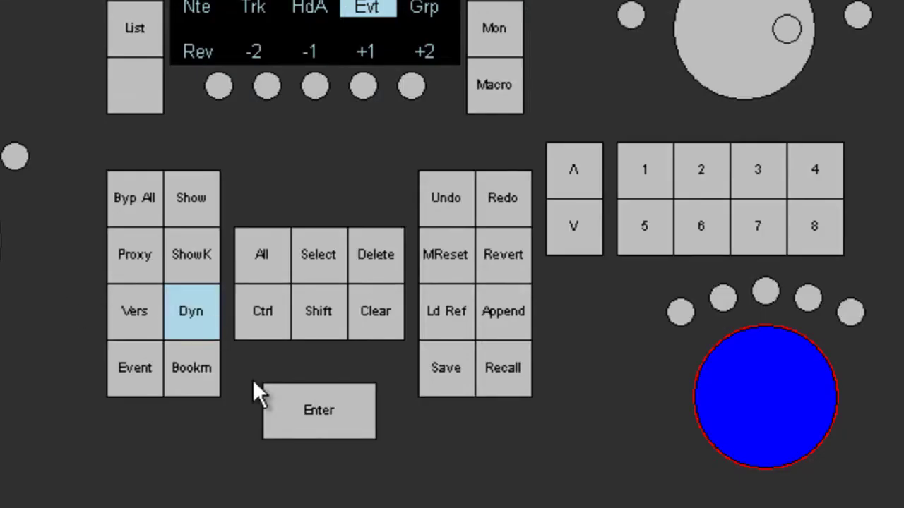
{"action": "left_click", "coordinate": [305, 414]}
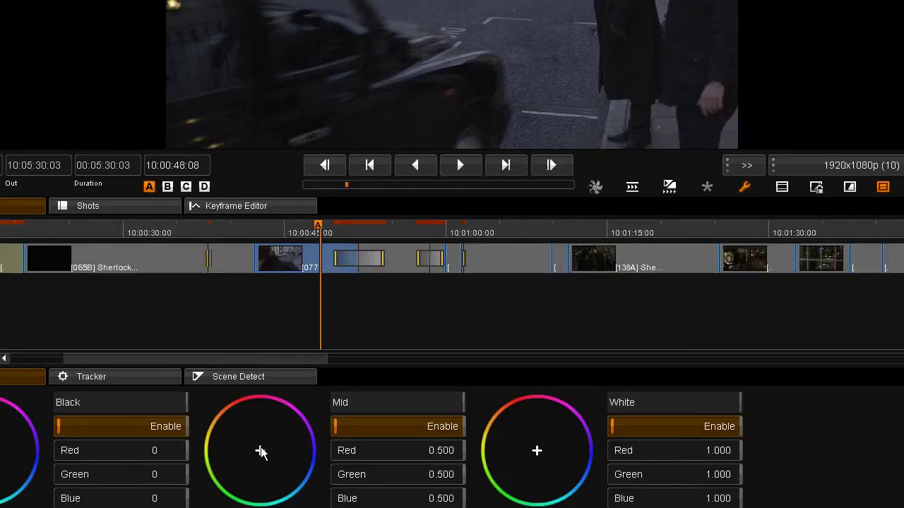
{"action": "left_click_drag", "start_coordinate": [261, 452], "coordinate": [283, 413]}
{"action": "left_click", "coordinate": [390, 233]}
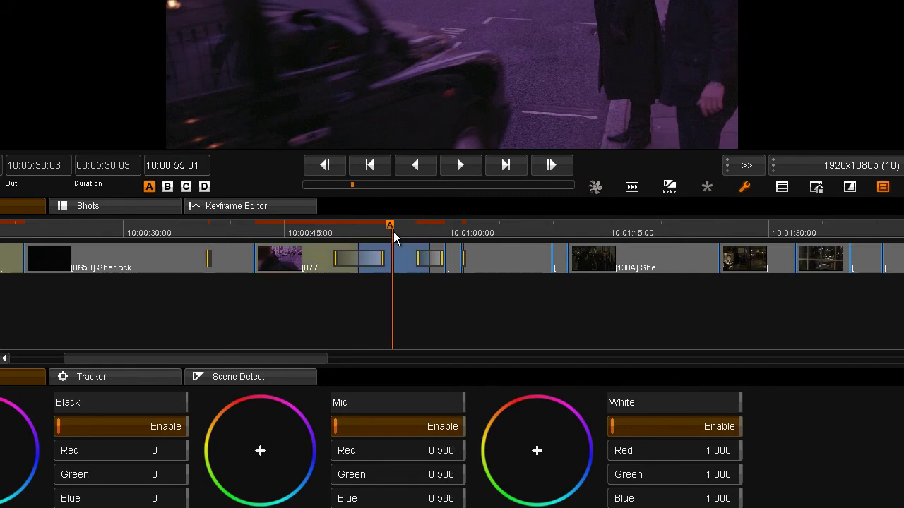
{"action": "left_click_drag", "start_coordinate": [261, 453], "coordinate": [296, 475]}
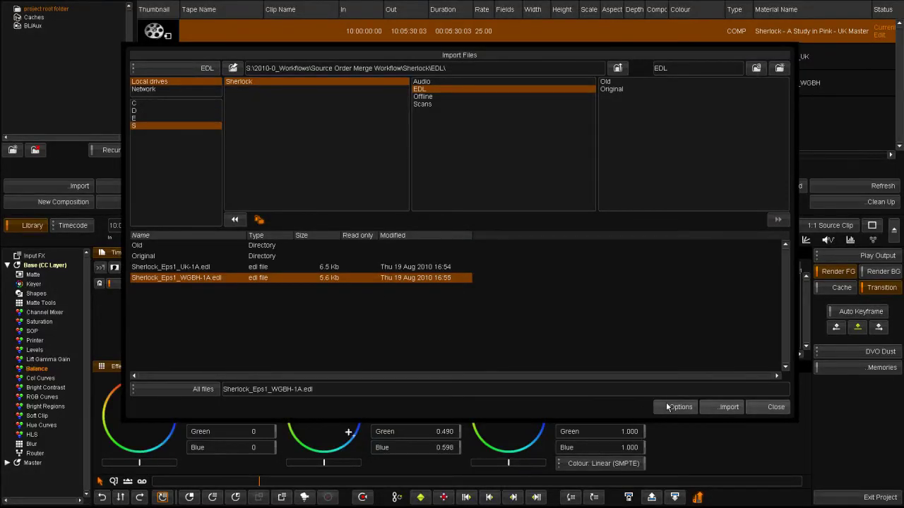
- Enable merge grades from Video track 1, conform to material and record TC; paste the WGBH tape name
{"action": "left_click", "coordinate": [710, 409]}
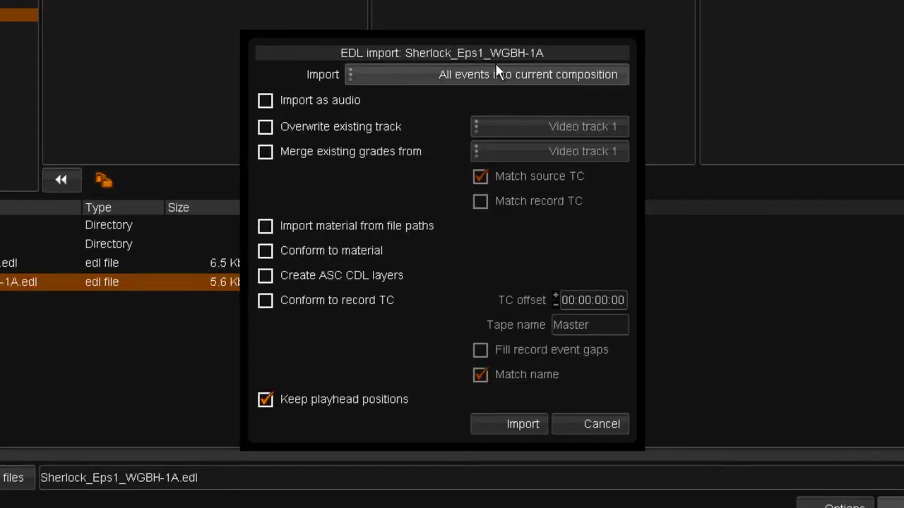
{"action": "left_click", "coordinate": [266, 151]}
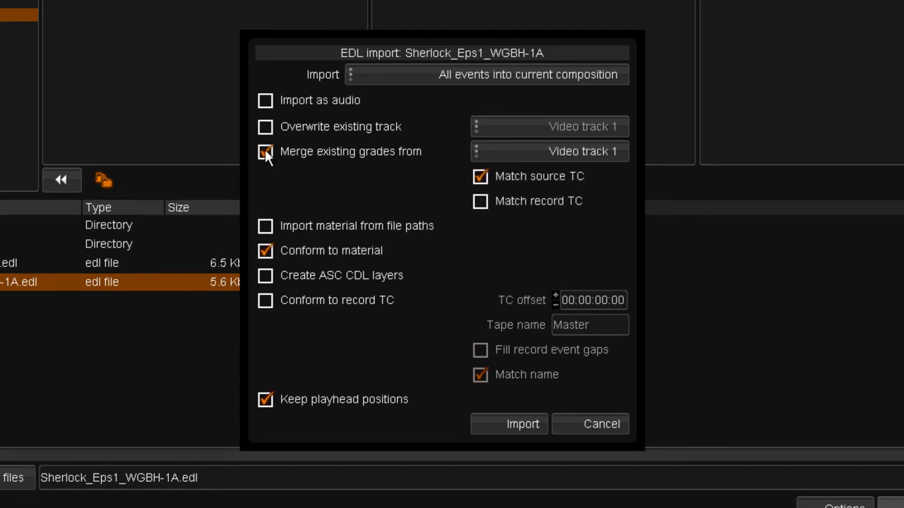
{"action": "left_click", "coordinate": [267, 251]}
{"action": "left_click", "coordinate": [265, 301]}
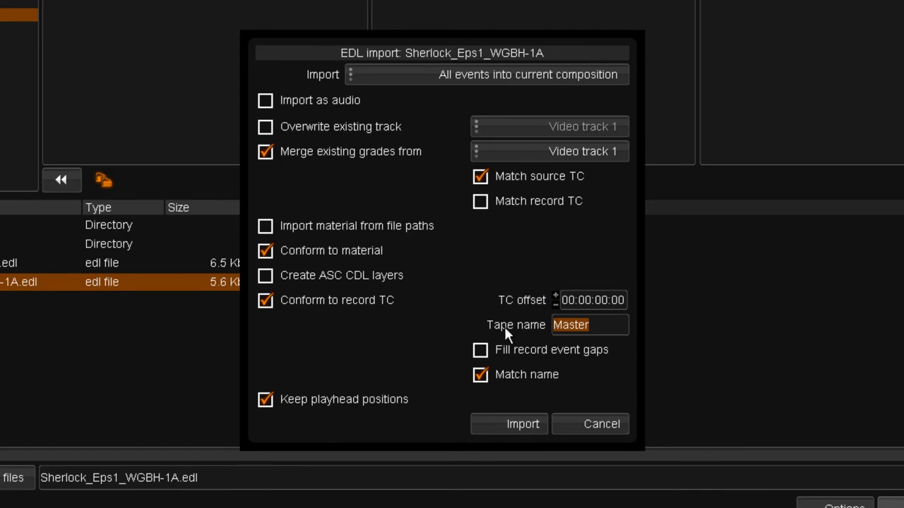
{"action": "key", "text": "ctrl+v"}
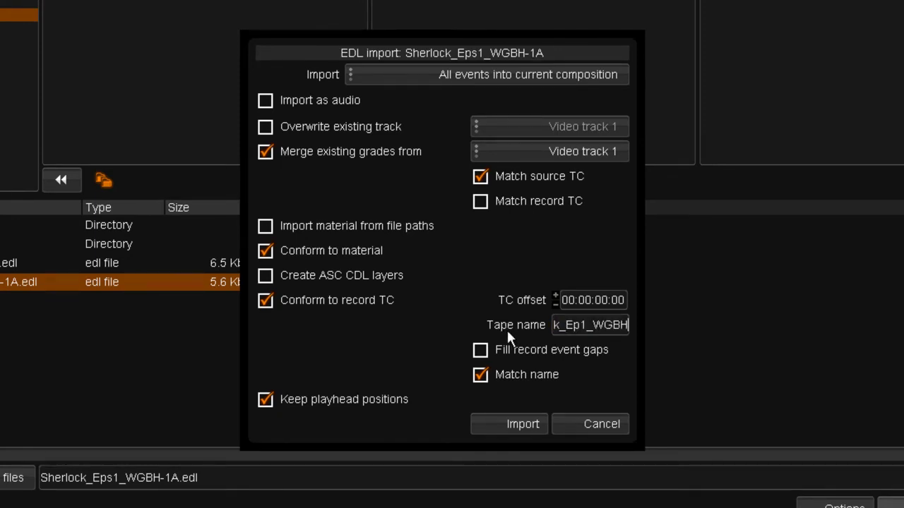
- Import the WGBH EDL onto V2 and scrub back to the start of both tracks
{"action": "left_click", "coordinate": [513, 424]}
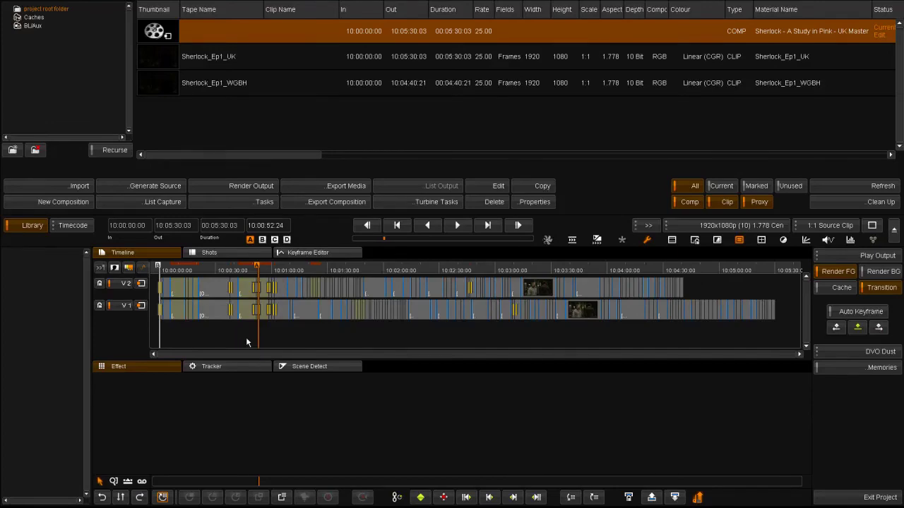
{"action": "scroll", "coordinate": [210, 343], "scroll_direction": "up", "scroll_amount": 2}
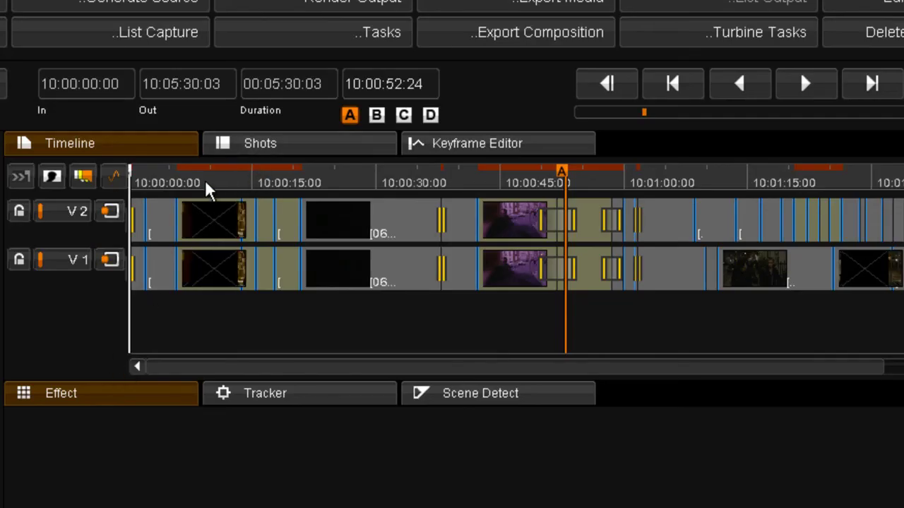
{"action": "left_click_drag", "start_coordinate": [184, 269], "coordinate": [206, 269]}
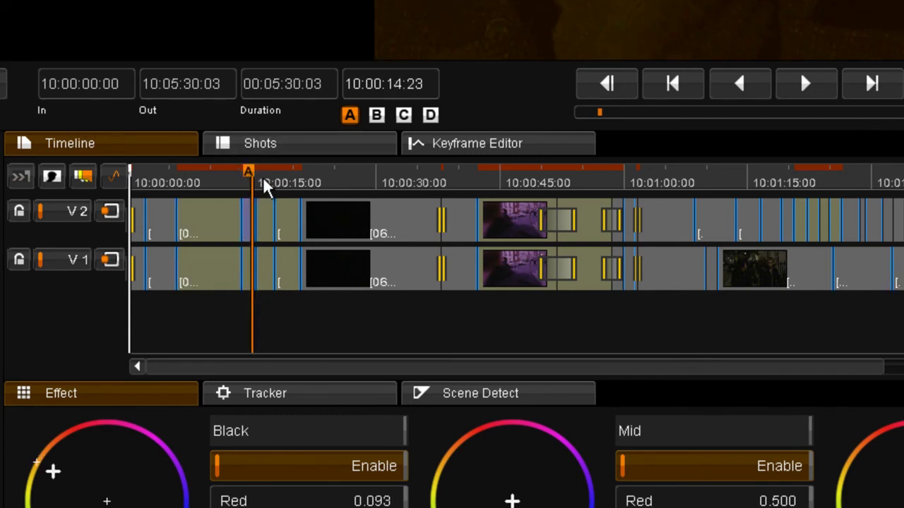
- Scrub V1 and V2 past the dynamic taxi shot to 10:01:45, comparing the merged grades
{"action": "left_click", "coordinate": [296, 181]}
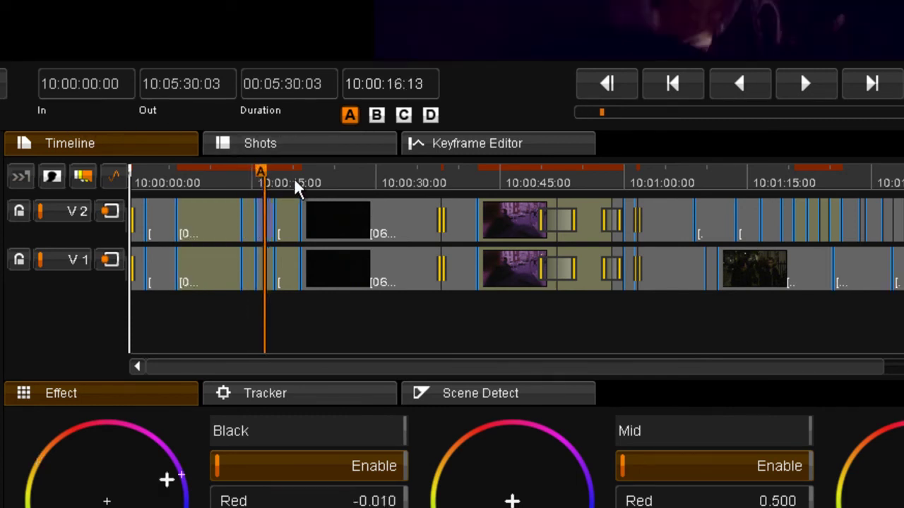
{"action": "left_click_drag", "start_coordinate": [523, 177], "coordinate": [576, 178]}
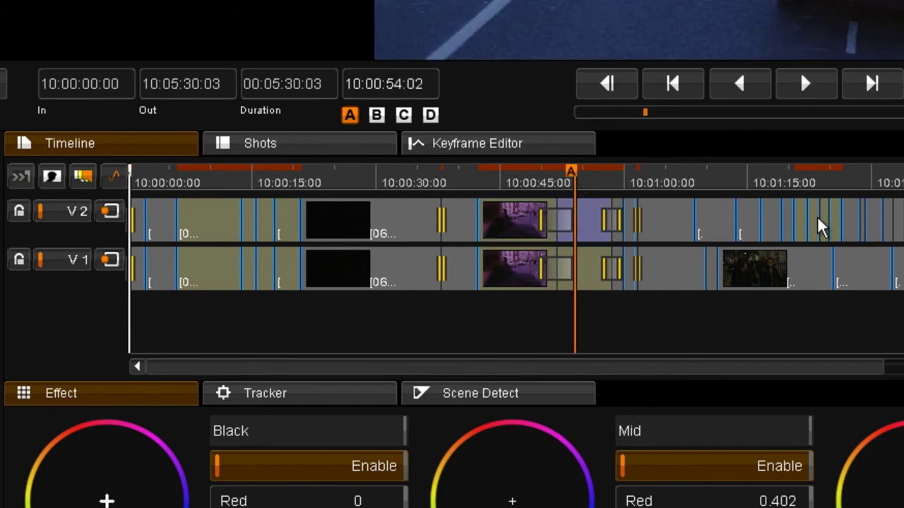
{"action": "left_click", "coordinate": [807, 182]}
{"action": "left_click_drag", "start_coordinate": [804, 177], "coordinate": [834, 177]}
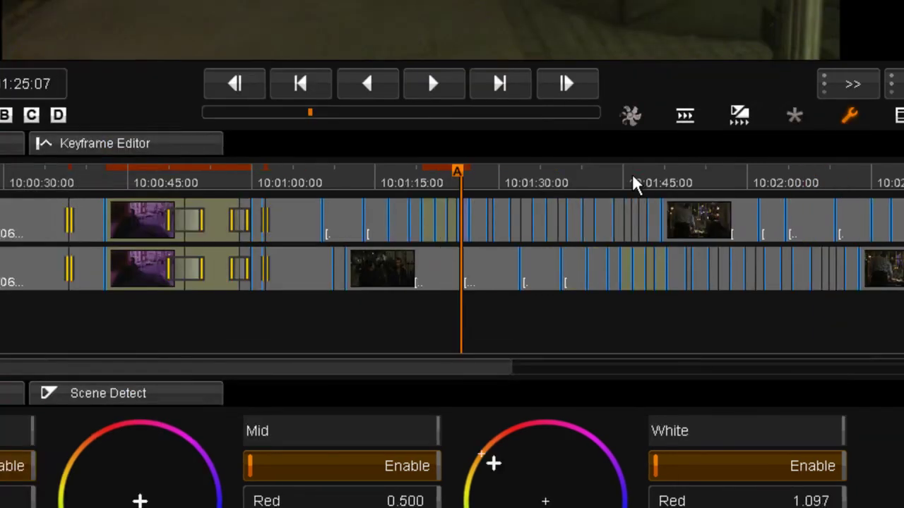
{"action": "mouse_move", "coordinate": [634, 179]}
{"action": "left_mouse_down"}
{"action": "mouse_move", "coordinate": [663, 172]}
{"action": "mouse_move", "coordinate": [620, 177]}
{"action": "left_mouse_up"}
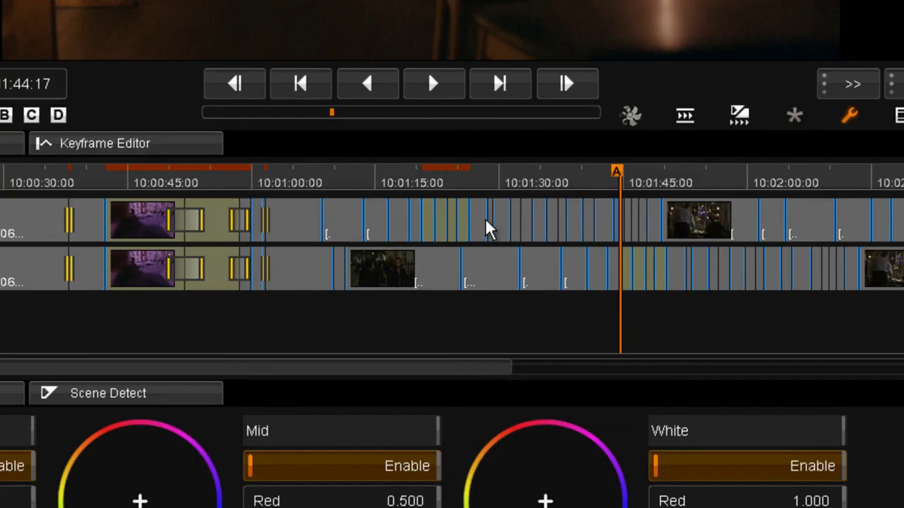